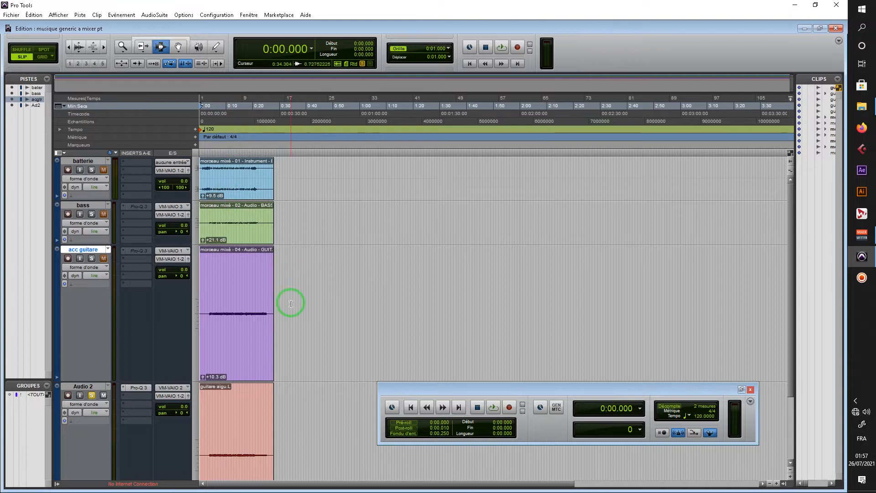
- Insert the X-Noise (mono) noise reduction plug-in in the second insert slot of the Audio 2 track
{"action": "left_click", "coordinate": [130, 396]}
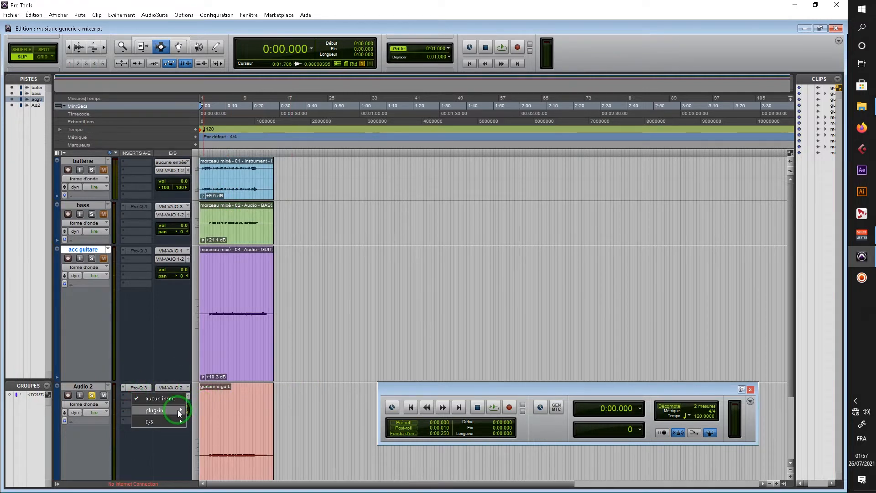
{"action": "mouse_move", "coordinate": [177, 410]}
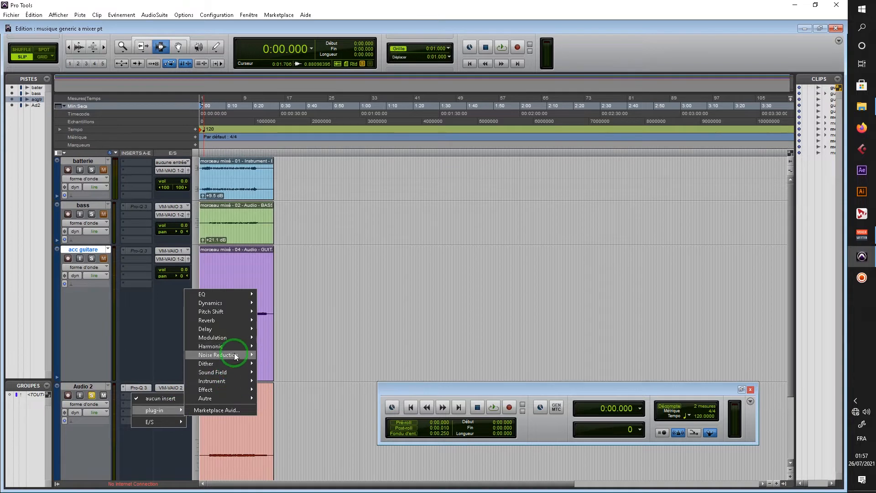
{"action": "mouse_move", "coordinate": [230, 355]}
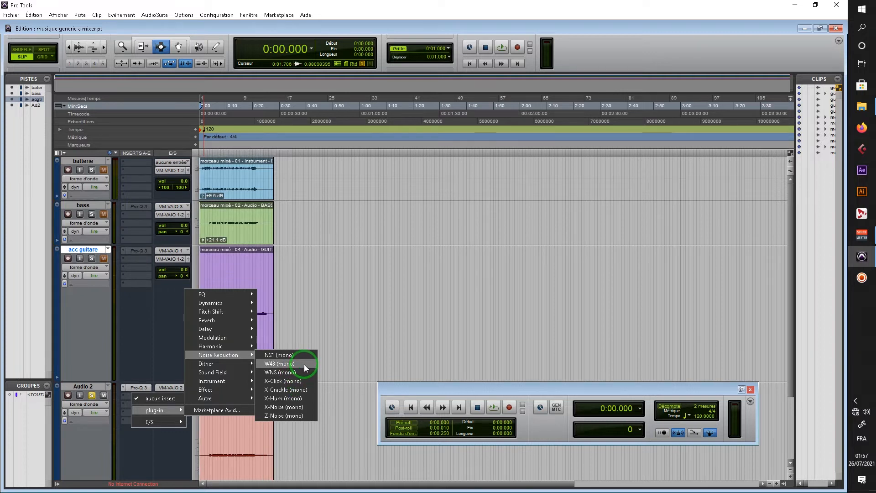
{"action": "left_click", "coordinate": [305, 407]}
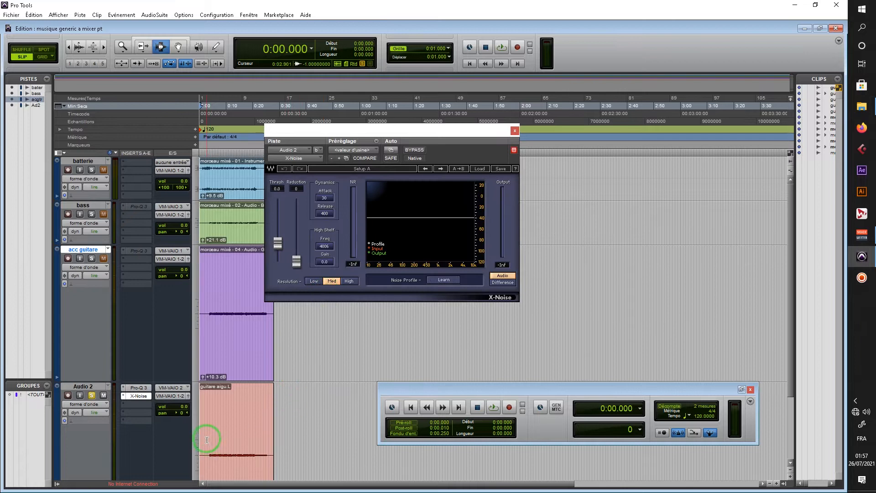
- Play the noise-only opening of the Audio 2 guitar clip, about 2.4 s long, and raise the clip gain to +29.0 dB
{"action": "left_click_drag", "start_coordinate": [202, 438], "coordinate": [209, 441]}
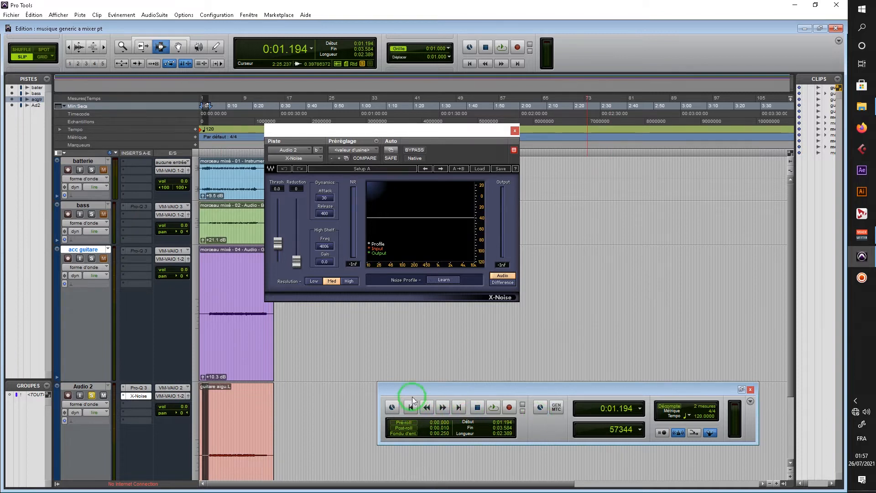
{"action": "left_click", "coordinate": [492, 413]}
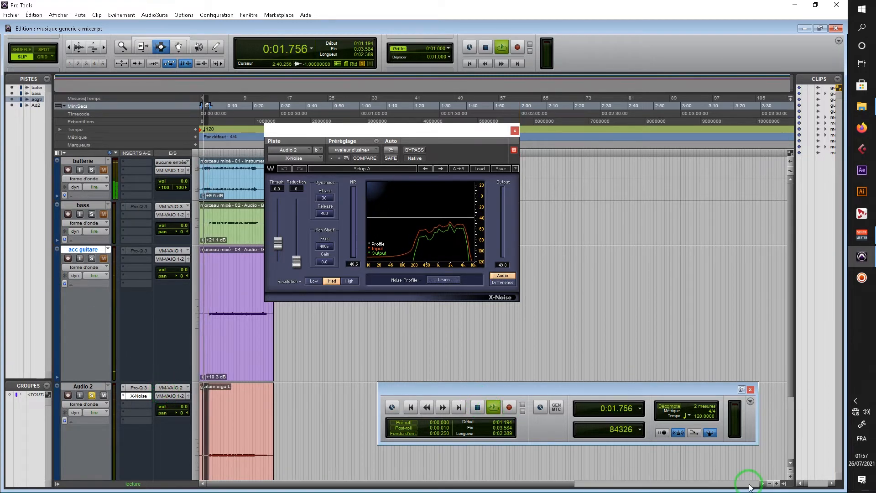
{"action": "scroll", "coordinate": [196, 407], "scroll_direction": "down", "scroll_amount": 3}
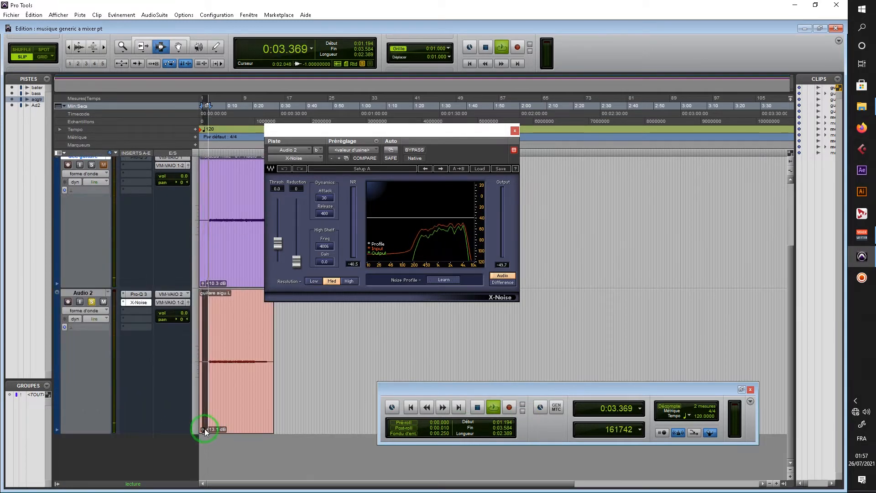
{"action": "left_click", "coordinate": [203, 429]}
{"action": "left_click_drag", "start_coordinate": [202, 429], "coordinate": [205, 416]}
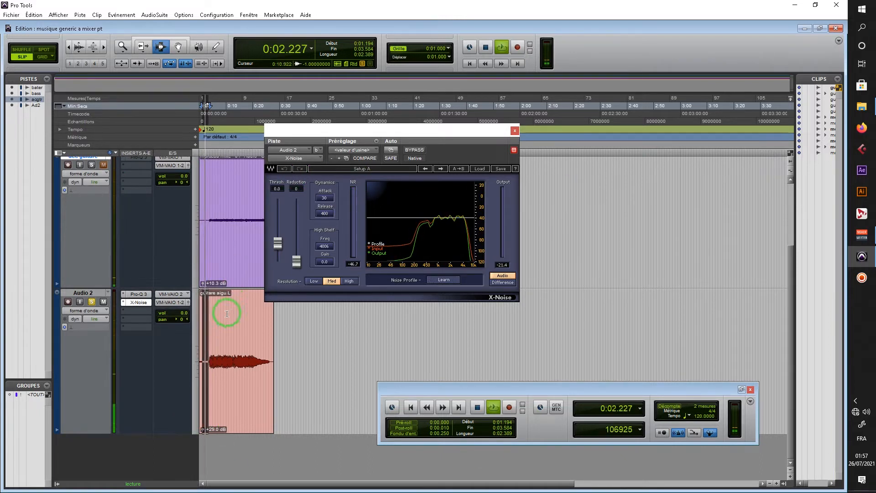
- Listen to a passage of about 4.4 s where the guitar plays in the Audio 2 clip, then stop playback
{"action": "left_click_drag", "start_coordinate": [212, 318], "coordinate": [225, 323]}
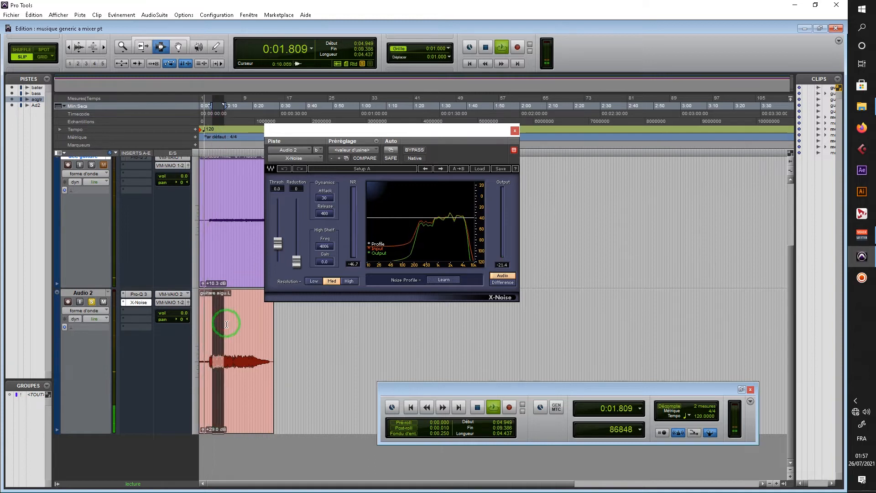
{"action": "key", "text": "space"}
{"action": "key", "text": "space"}
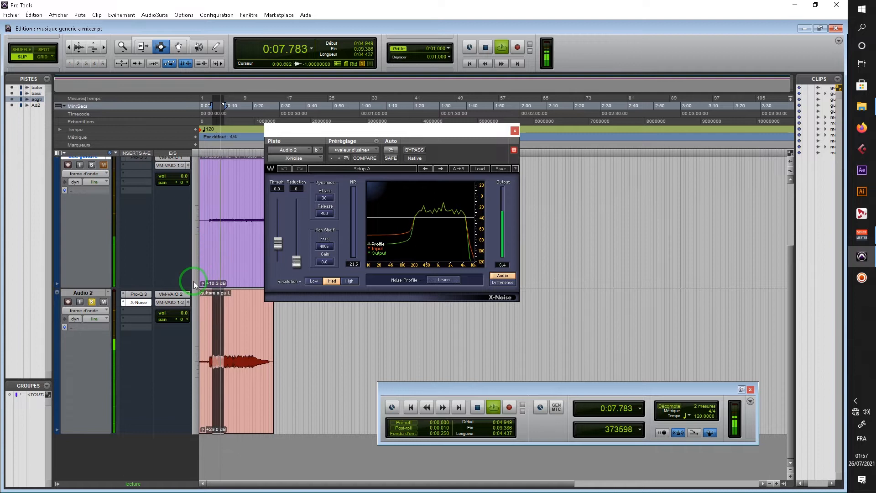
{"action": "key", "text": "space"}
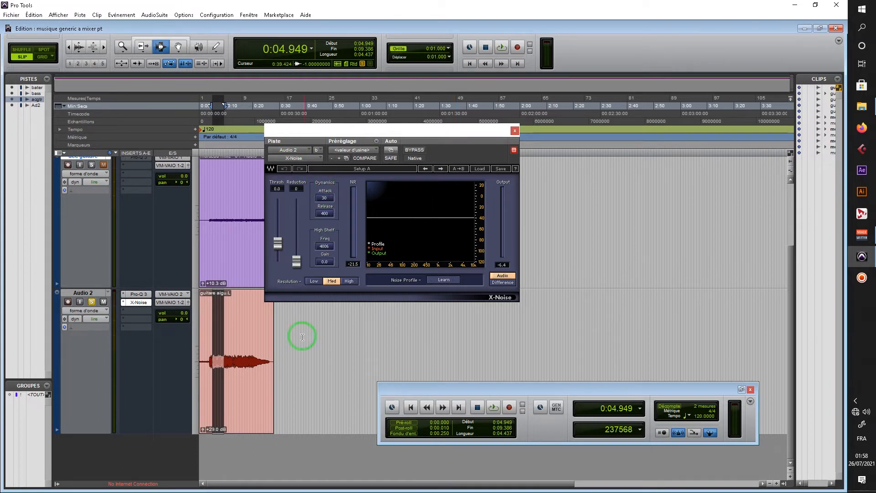
- Have X-Noise learn the noise profile from the guitar clip's noise-only lead-in, from about 0.7 s to 3.1 s
{"action": "left_click", "coordinate": [203, 328]}
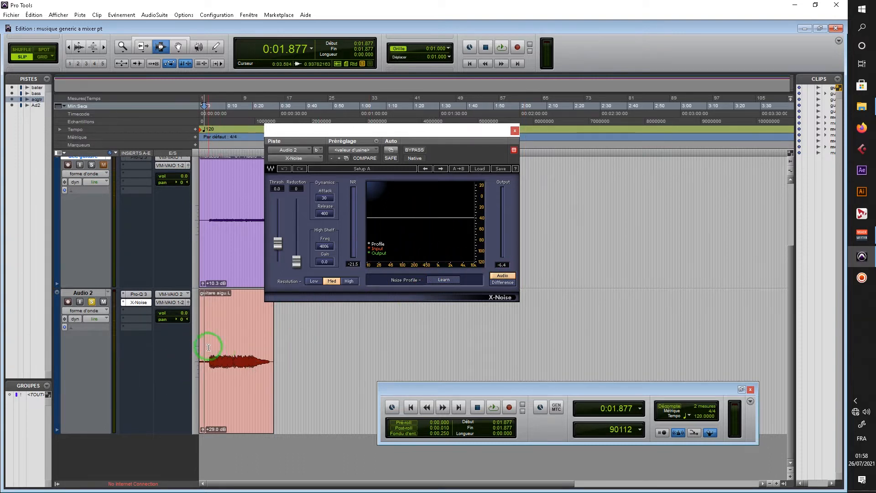
{"action": "left_click_drag", "start_coordinate": [210, 347], "coordinate": [201, 347]}
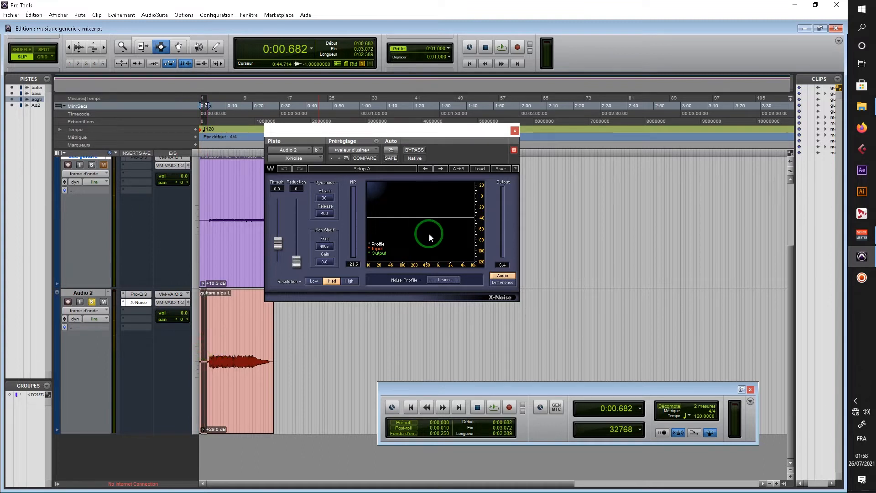
{"action": "left_click", "coordinate": [436, 280]}
{"action": "key", "text": "space"}
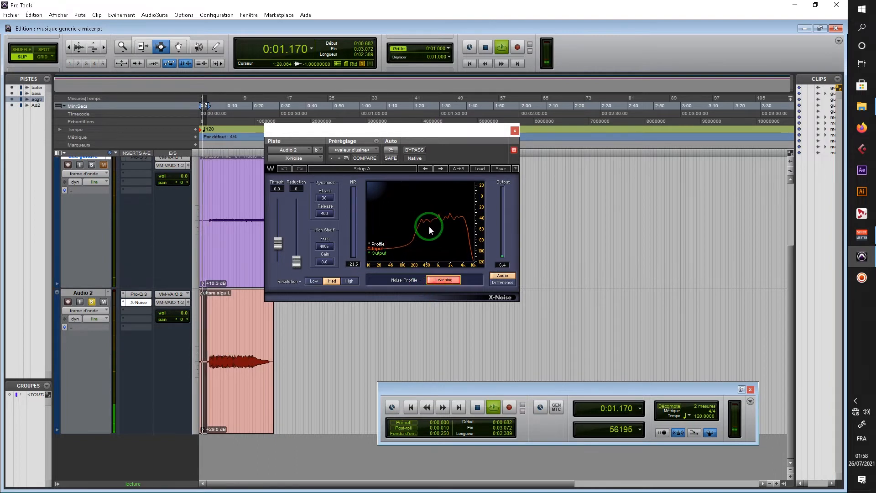
{"action": "left_click", "coordinate": [436, 280]}
{"action": "key", "text": "space"}
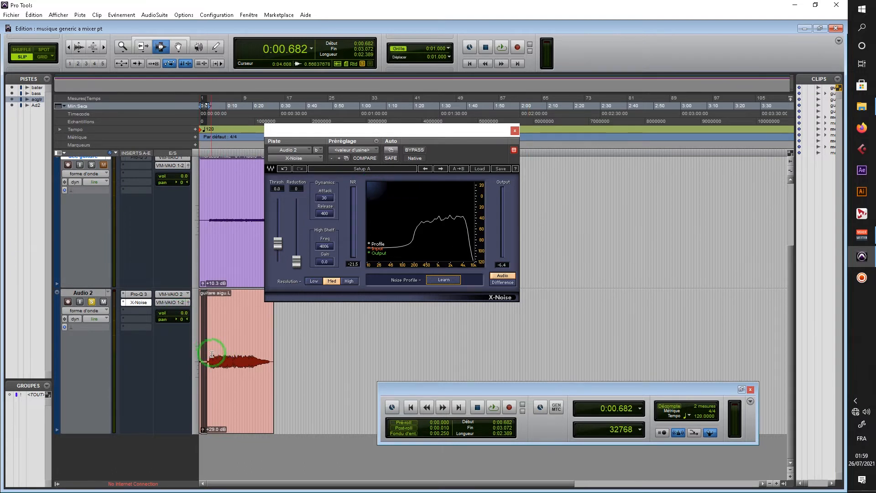
- While playing the guitar passage from about 3.6 s to 9.7 s, set X-Noise's reduction to 50 and threshold to 17.3
{"action": "left_click_drag", "start_coordinate": [208, 342], "coordinate": [225, 350]}
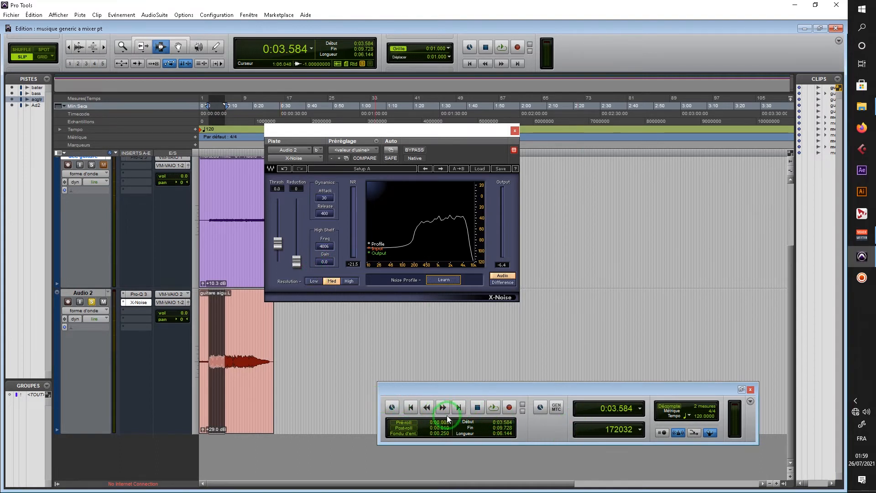
{"action": "left_click", "coordinate": [492, 407]}
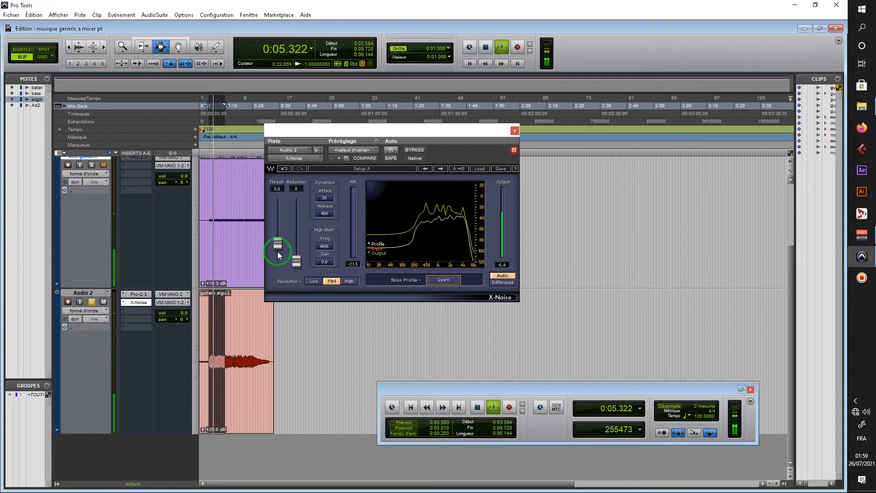
{"action": "left_click_drag", "start_coordinate": [296, 261], "coordinate": [297, 228]}
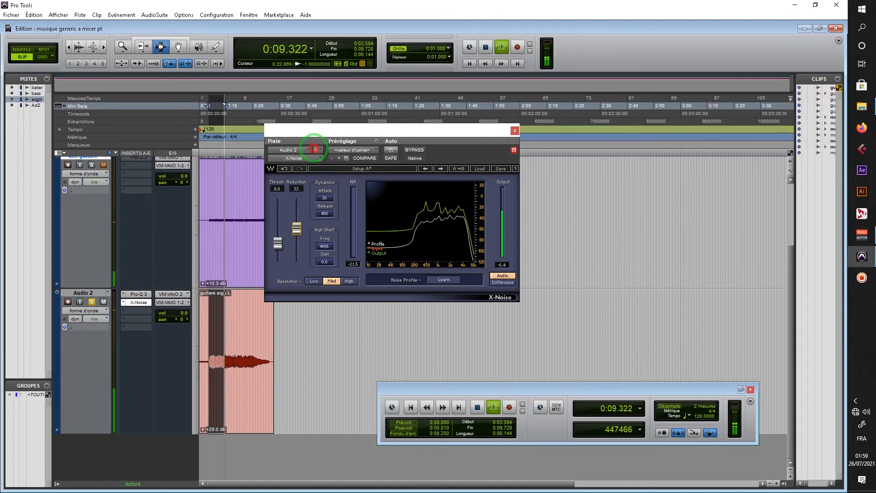
{"action": "left_click_drag", "start_coordinate": [319, 150], "coordinate": [320, 169]}
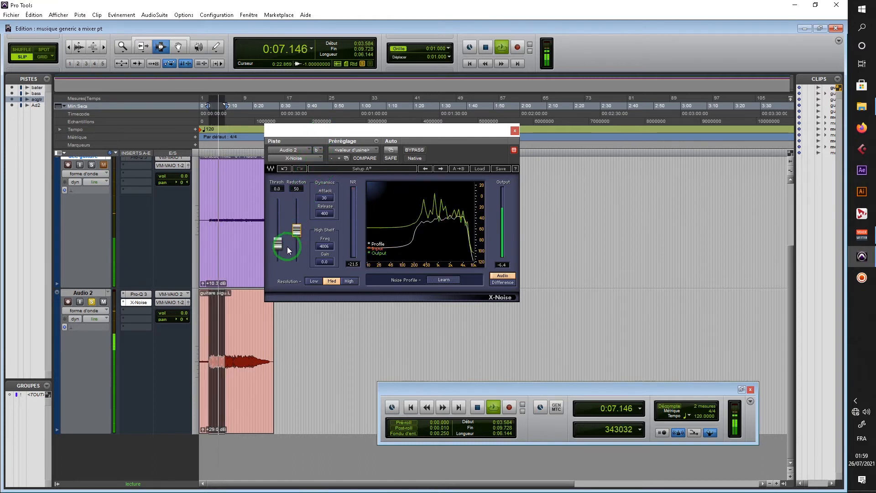
{"action": "left_click_drag", "start_coordinate": [279, 245], "coordinate": [288, 193]}
{"action": "left_click_drag", "start_coordinate": [296, 230], "coordinate": [297, 230]}
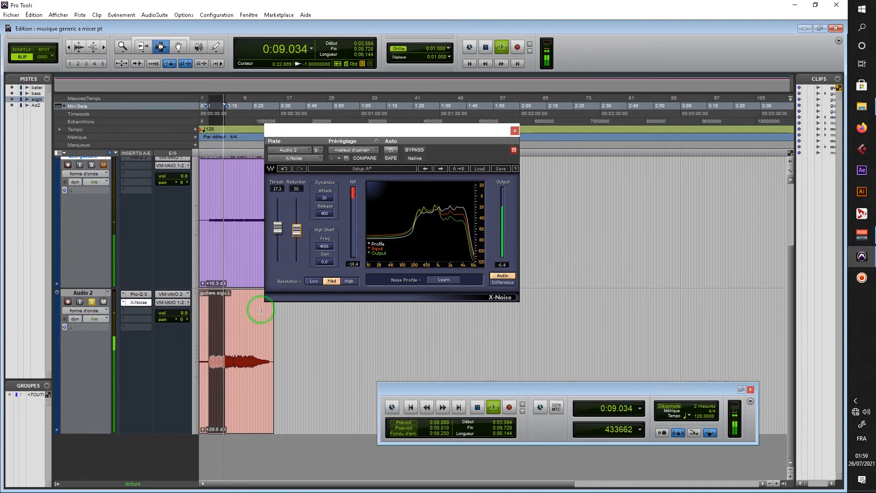
- Play a longer guitar passage from about 3.8 s to 23.2 s and raise X-Noise's threshold to 21.6
{"action": "left_click_drag", "start_coordinate": [261, 322], "coordinate": [209, 322]}
{"action": "key", "text": "space"}
{"action": "key", "text": "space"}
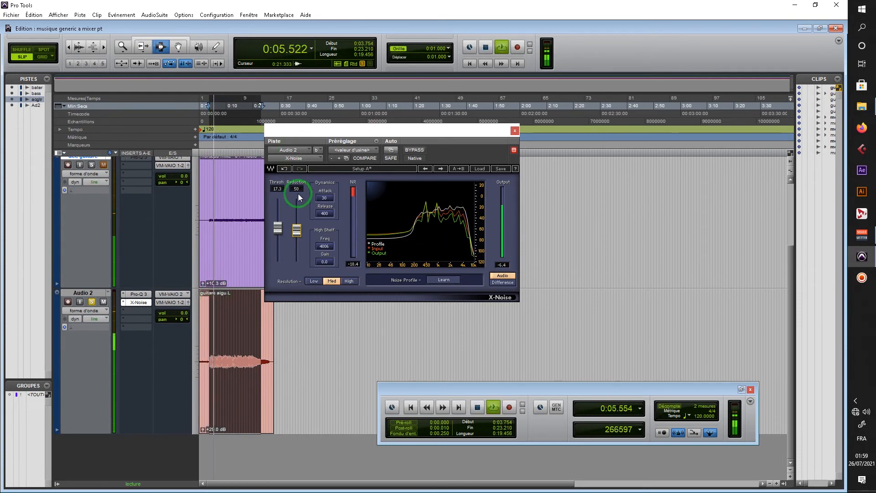
{"action": "left_click", "coordinate": [278, 226]}
{"action": "mouse_move", "coordinate": [278, 224]}
{"action": "left_mouse_down"}
{"action": "mouse_move", "coordinate": [281, 203]}
{"action": "mouse_move", "coordinate": [279, 222]}
{"action": "left_mouse_up"}
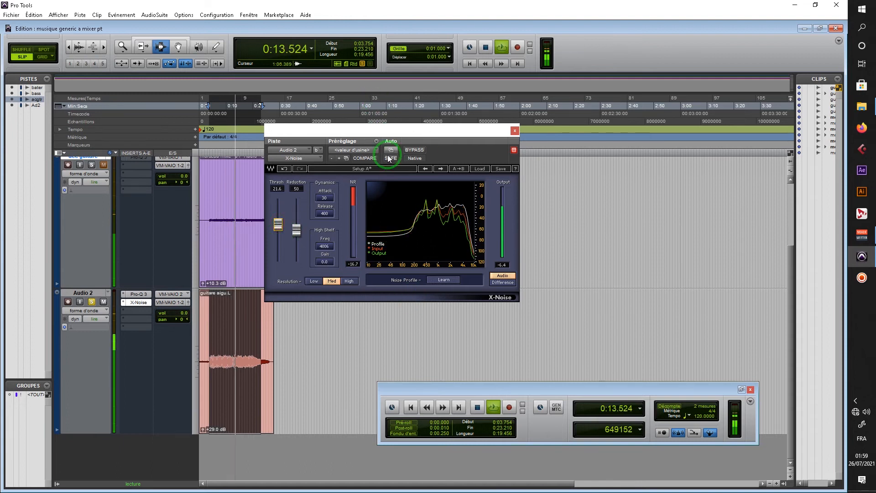
- Compare the playing guitar with X-Noise active and bypassed
{"action": "left_click", "coordinate": [413, 151]}
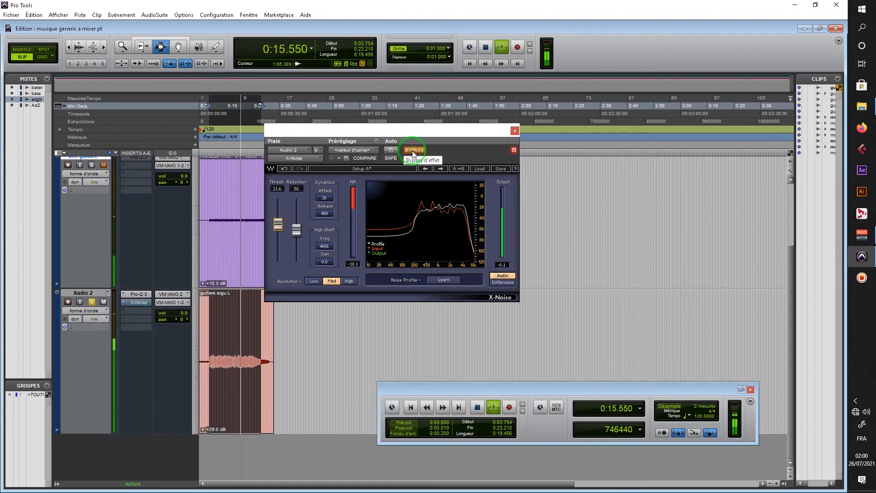
{"action": "left_click", "coordinate": [412, 150]}
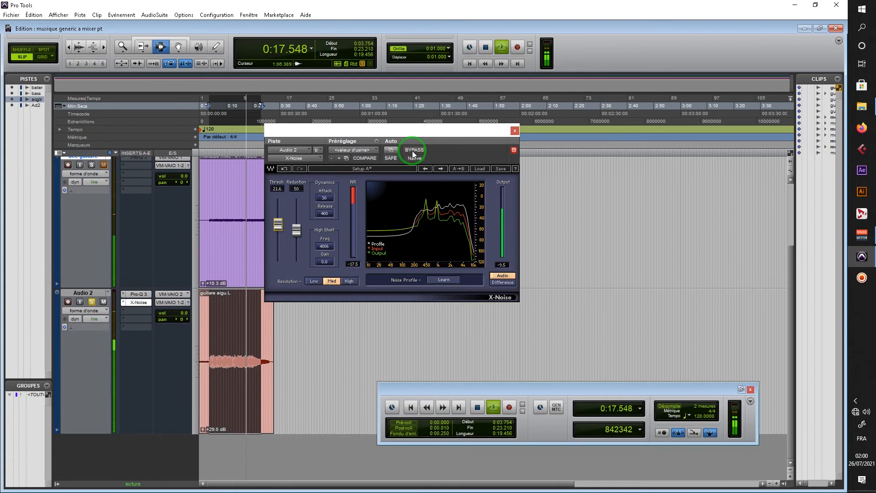
{"action": "left_click", "coordinate": [412, 151]}
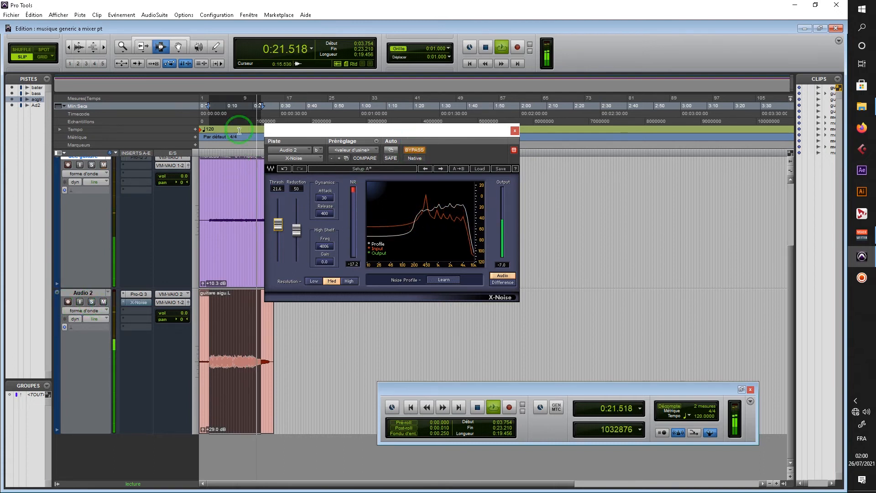
{"action": "left_click", "coordinate": [214, 117]}
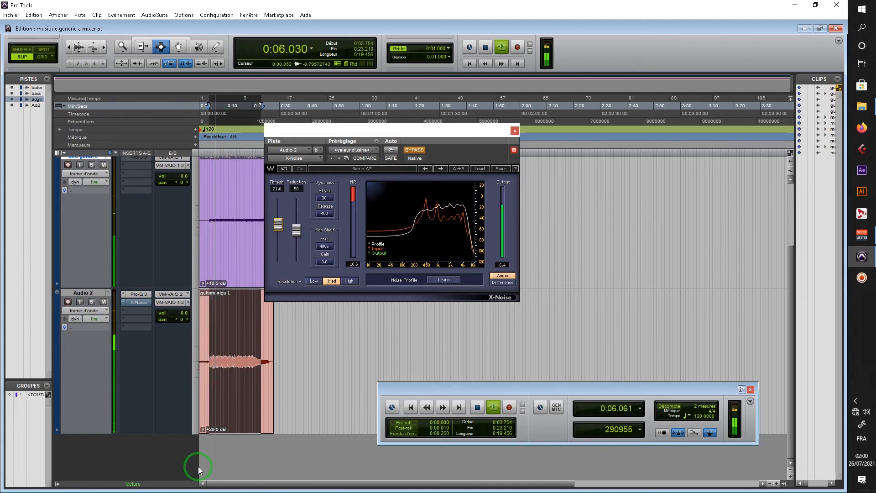
- Lower the Audio 2 clip gain to +15.0 dB and compare the guitar with X-Noise bypassed and active
{"action": "left_click_drag", "start_coordinate": [203, 429], "coordinate": [203, 435]}
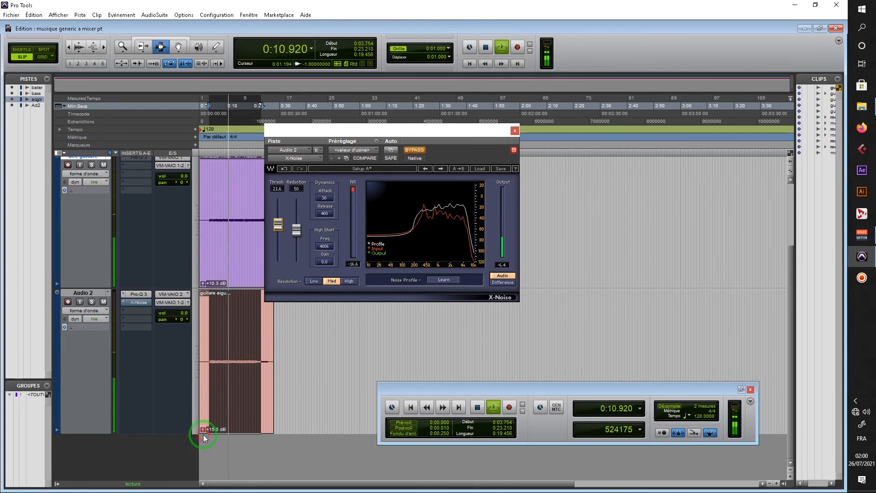
{"action": "left_click", "coordinate": [416, 151]}
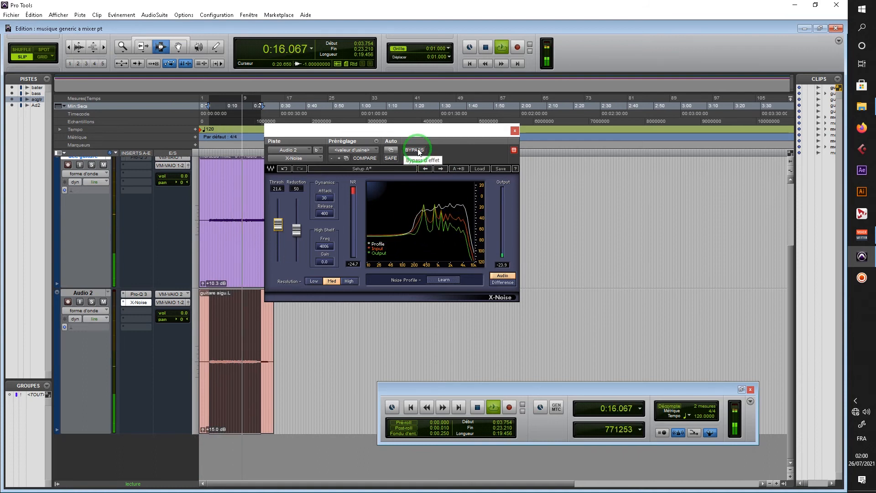
{"action": "left_click", "coordinate": [419, 150]}
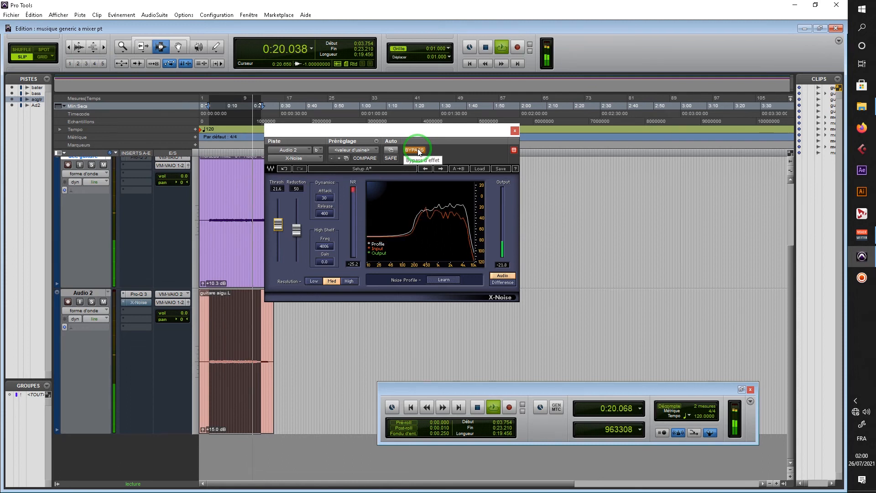
{"action": "left_click", "coordinate": [419, 150]}
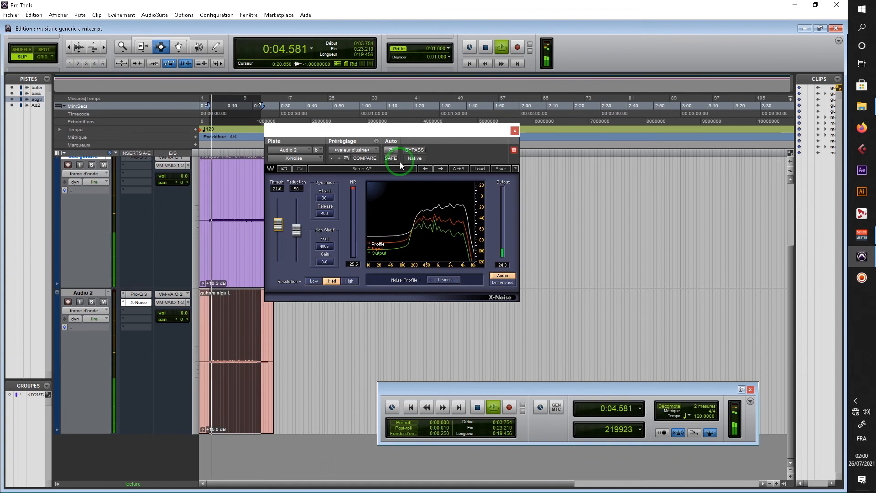
{"action": "key", "text": "space"}
- Loop the first 1.5 s of background noise, compare X-Noise bypassed and active, and stop playback with the effect active
{"action": "left_click_drag", "start_coordinate": [203, 106], "coordinate": [194, 105]}
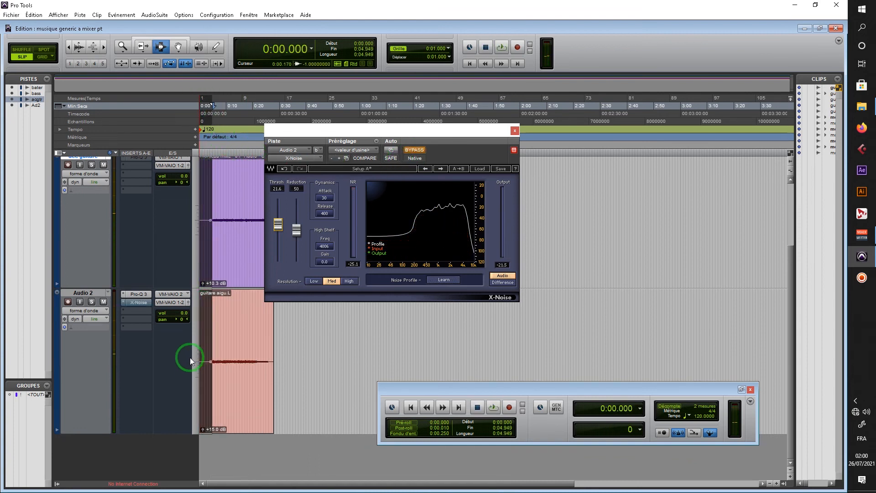
{"action": "left_click_drag", "start_coordinate": [203, 353], "coordinate": [195, 352]}
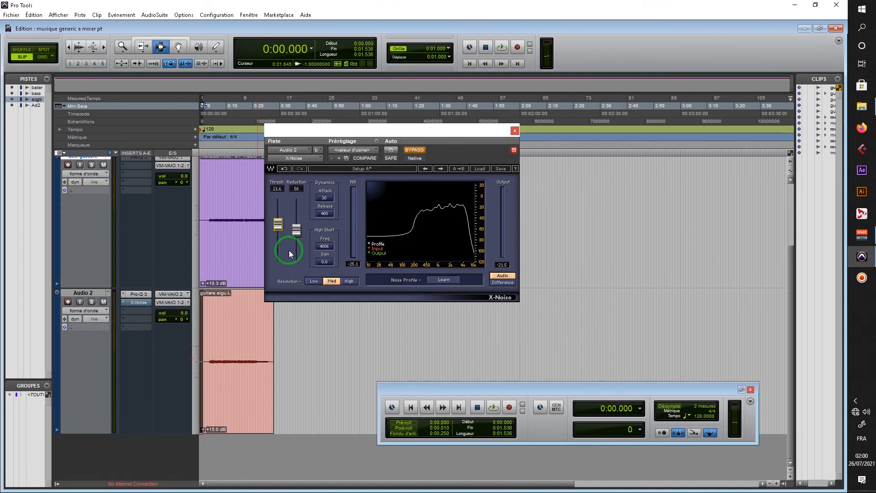
{"action": "key", "text": "space"}
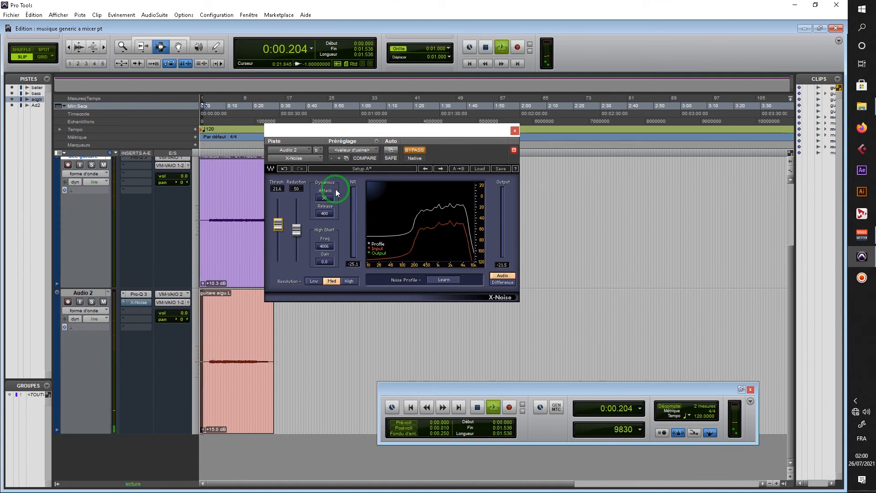
{"action": "left_click", "coordinate": [415, 151]}
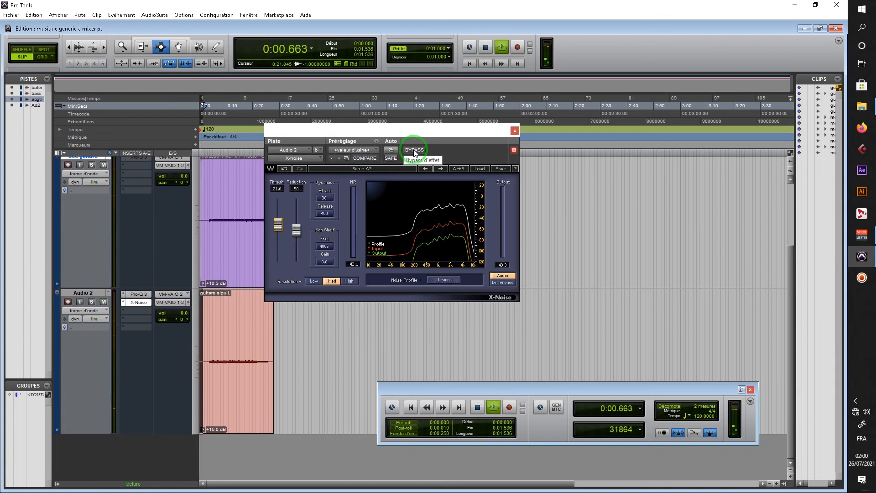
{"action": "left_click", "coordinate": [415, 150]}
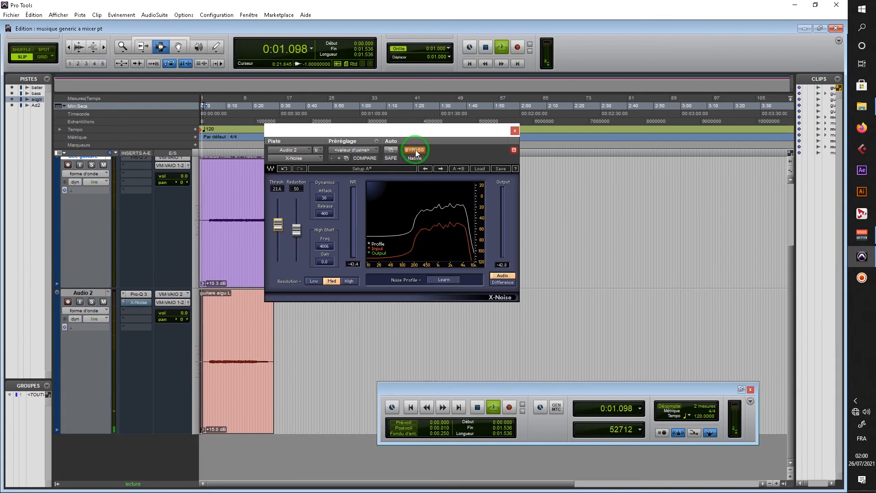
{"action": "left_click", "coordinate": [415, 150]}
{"action": "left_click", "coordinate": [415, 150]}
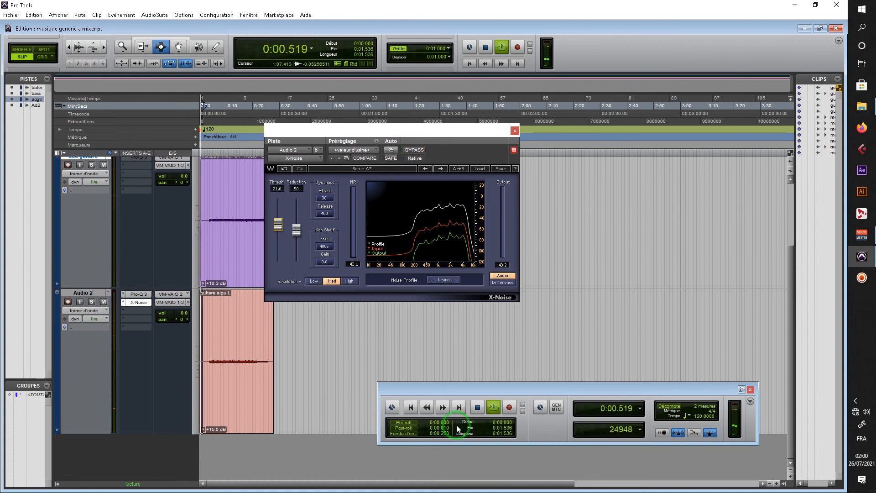
{"action": "left_click", "coordinate": [478, 407]}
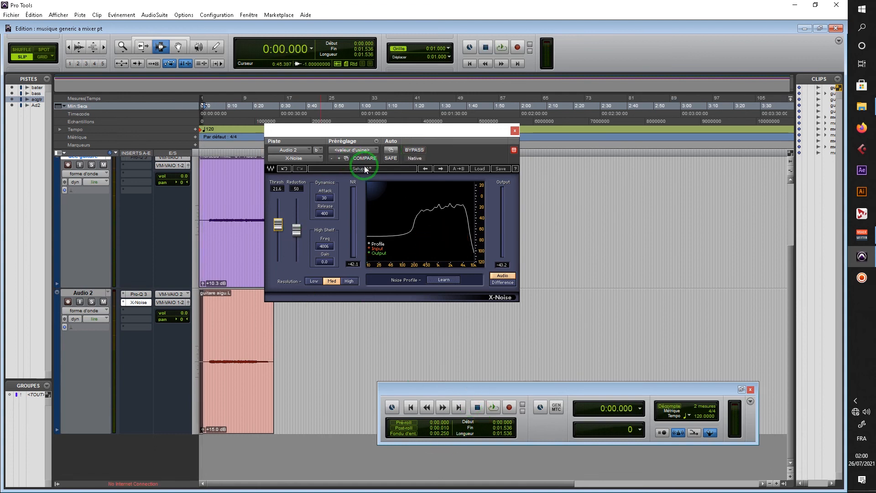